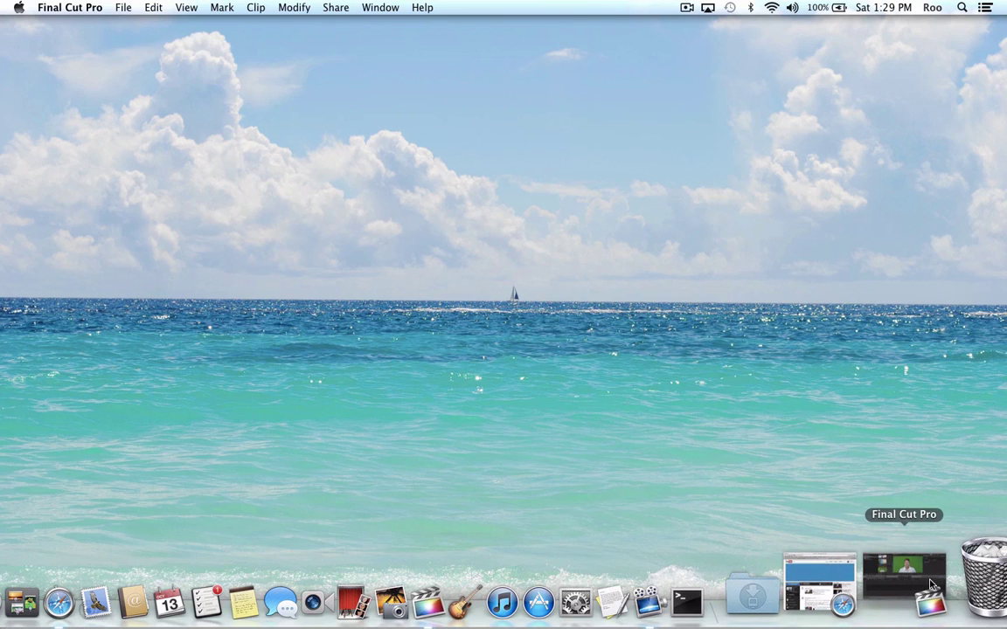
- Restore the Final Cut Pro window and preview the green-screen clip FILE0001 in the viewer
click(931, 587)
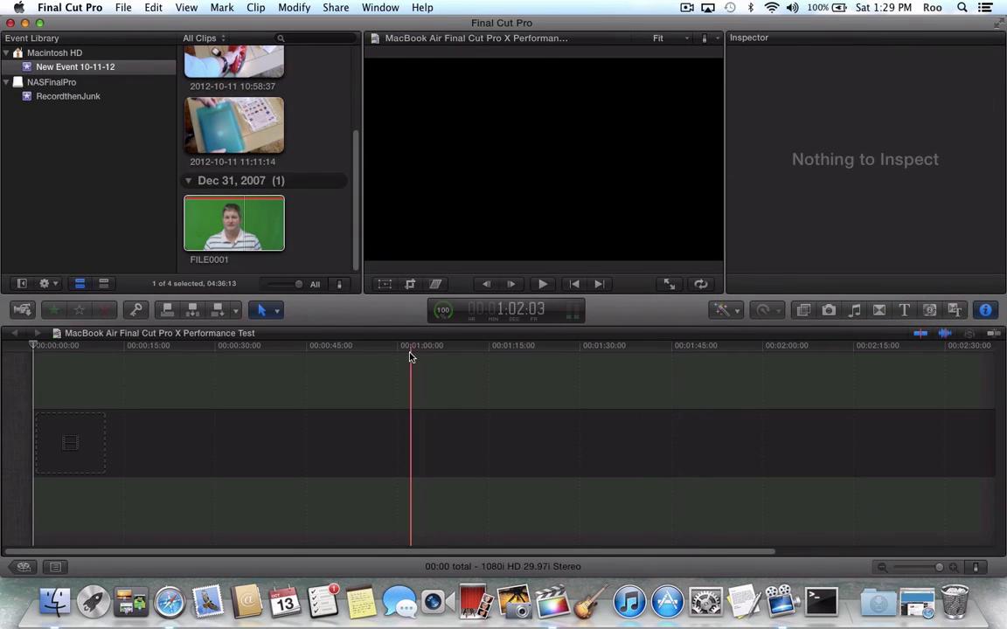
click(216, 214)
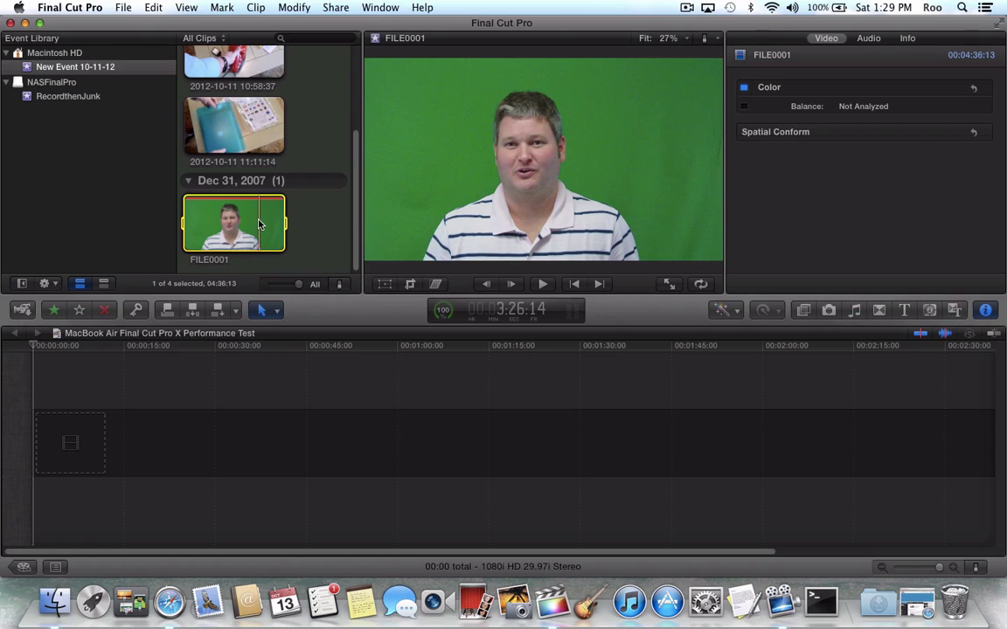
- Place FILE0001 into the empty project timeline and park the playhead near its start
drag(259, 225, 201, 442)
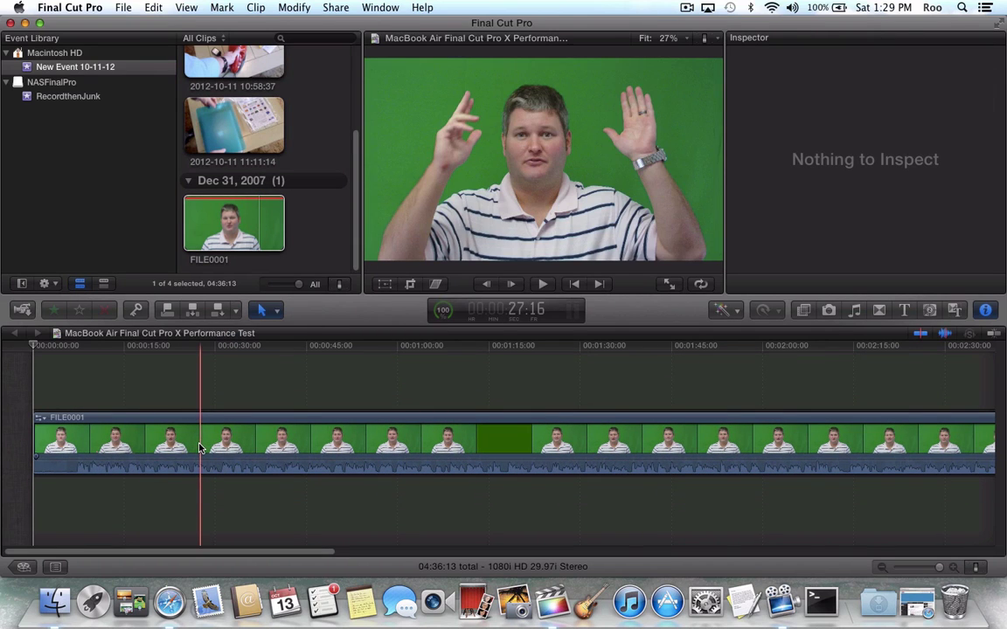
click(73, 392)
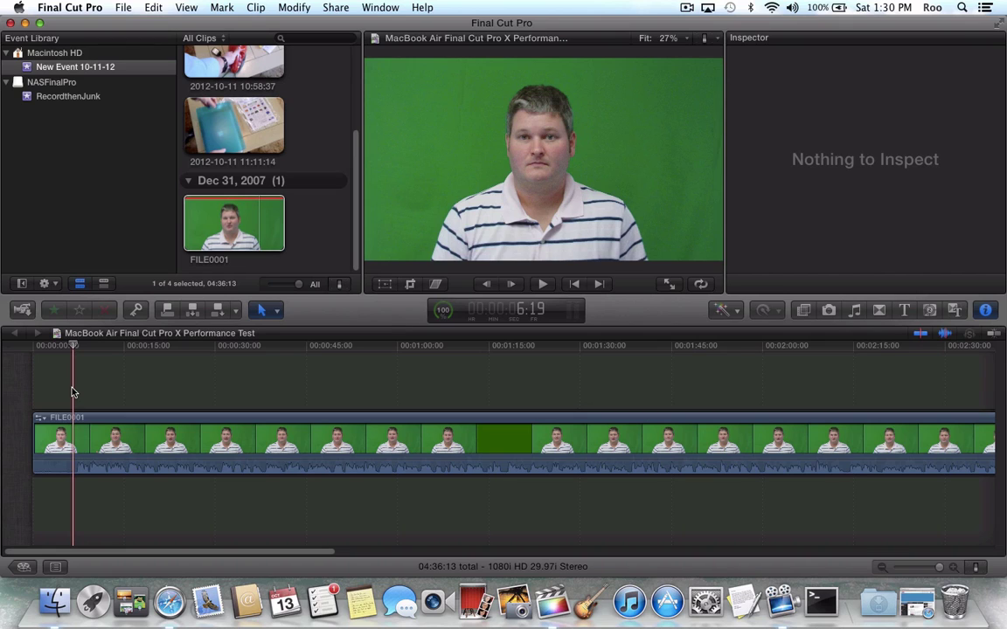
key(space)
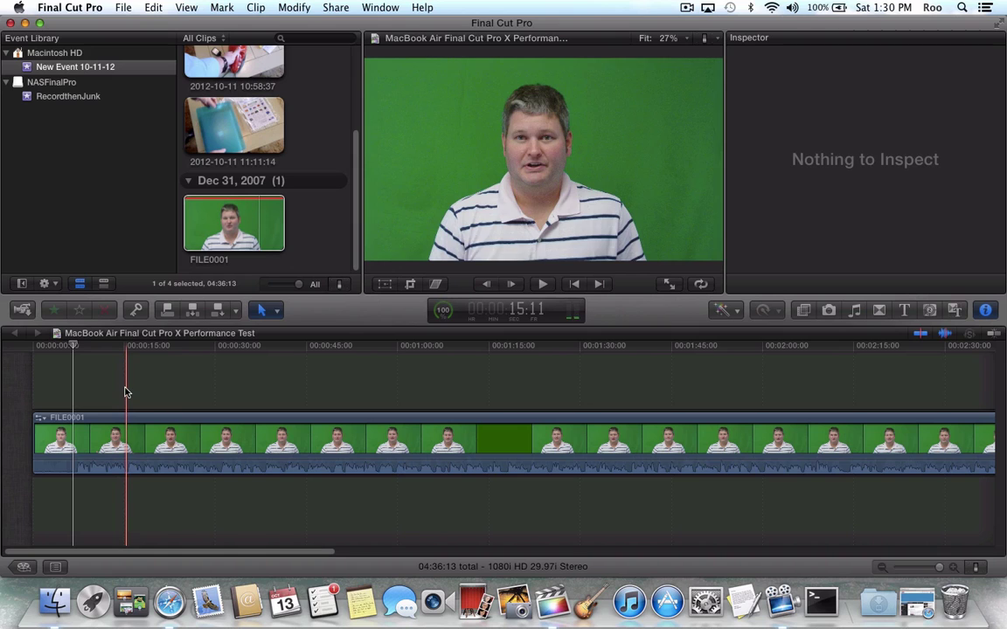
click(543, 285)
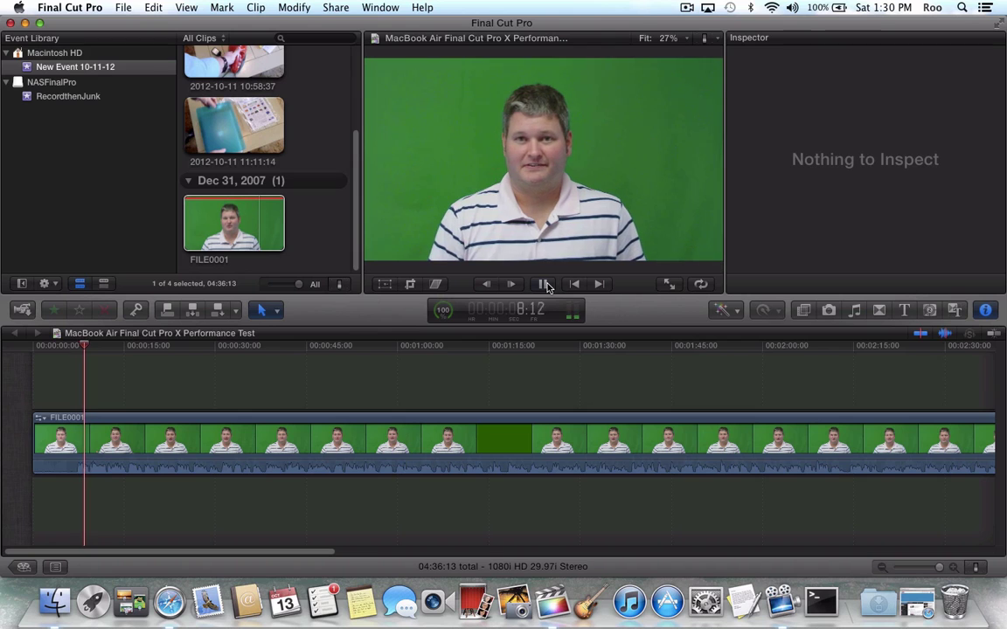
click(545, 286)
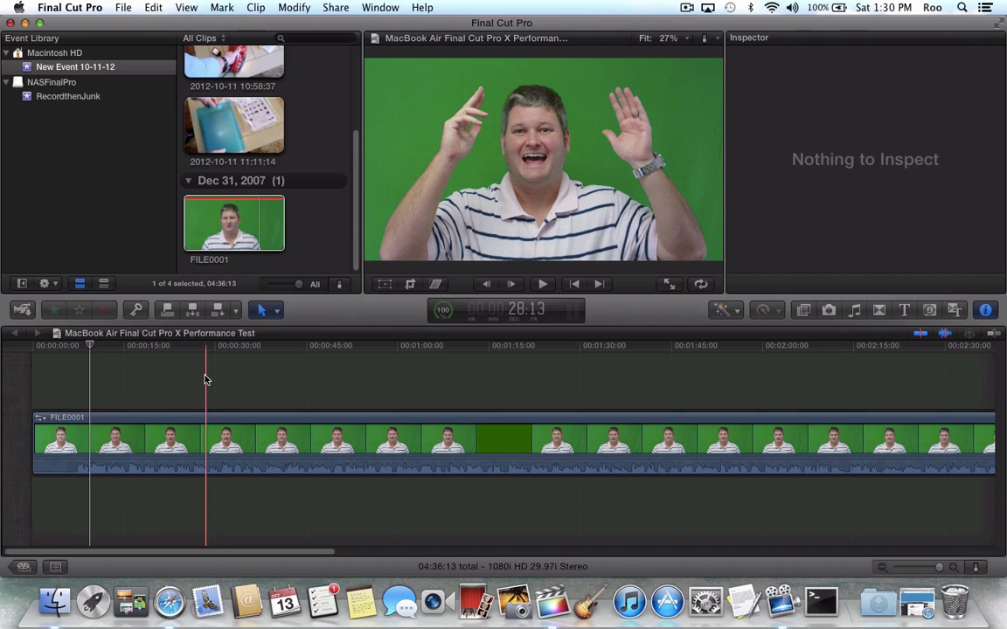
- Blade FILE0001 where the talking begins and delete the unwanted opening seven seconds
click(75, 396)
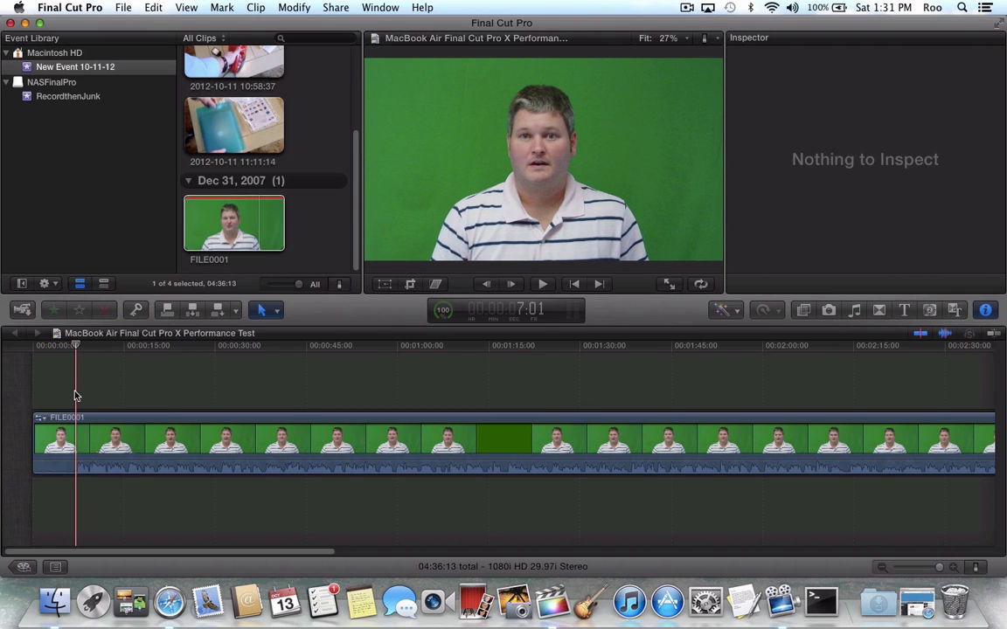
click(121, 7)
mouse_move(153, 7)
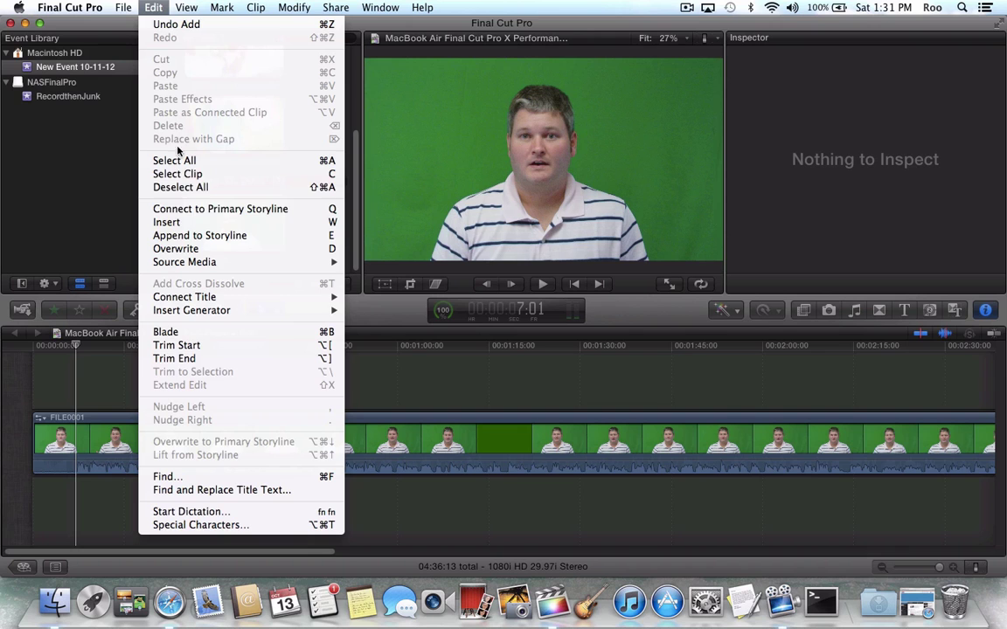
click(170, 333)
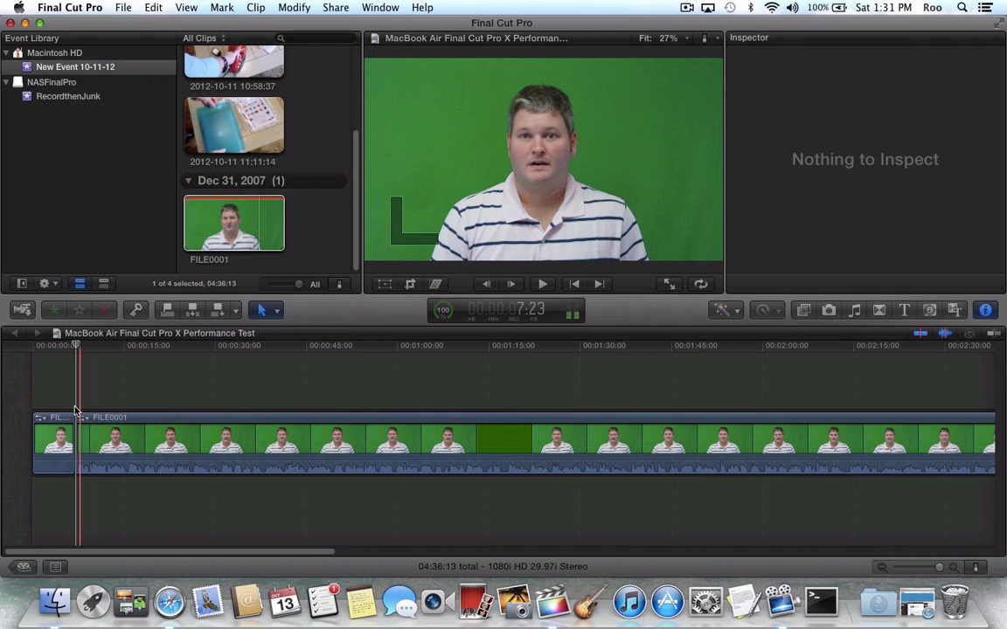
click(59, 428)
click(153, 7)
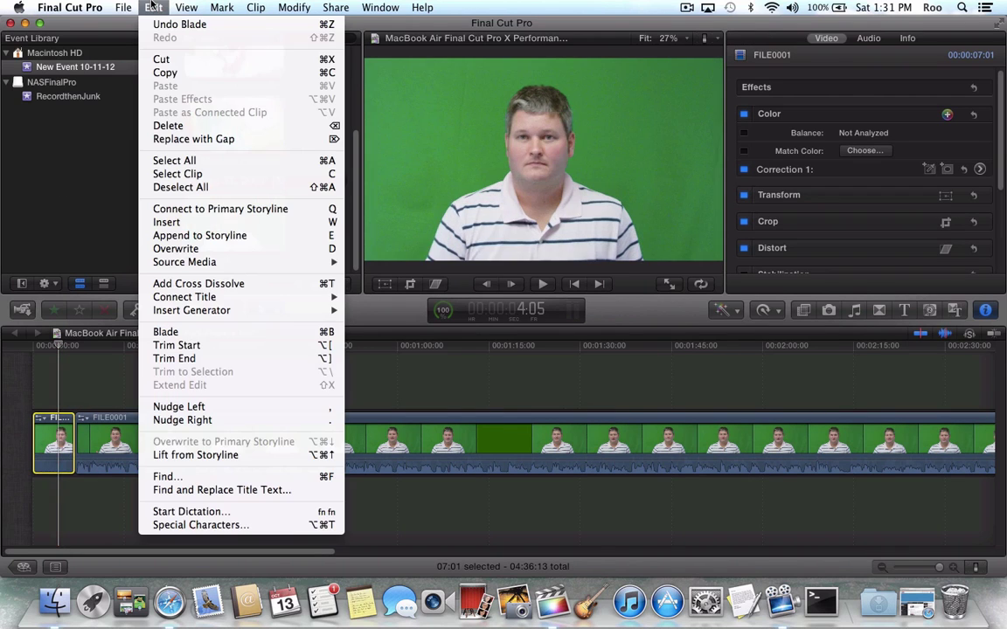
click(168, 125)
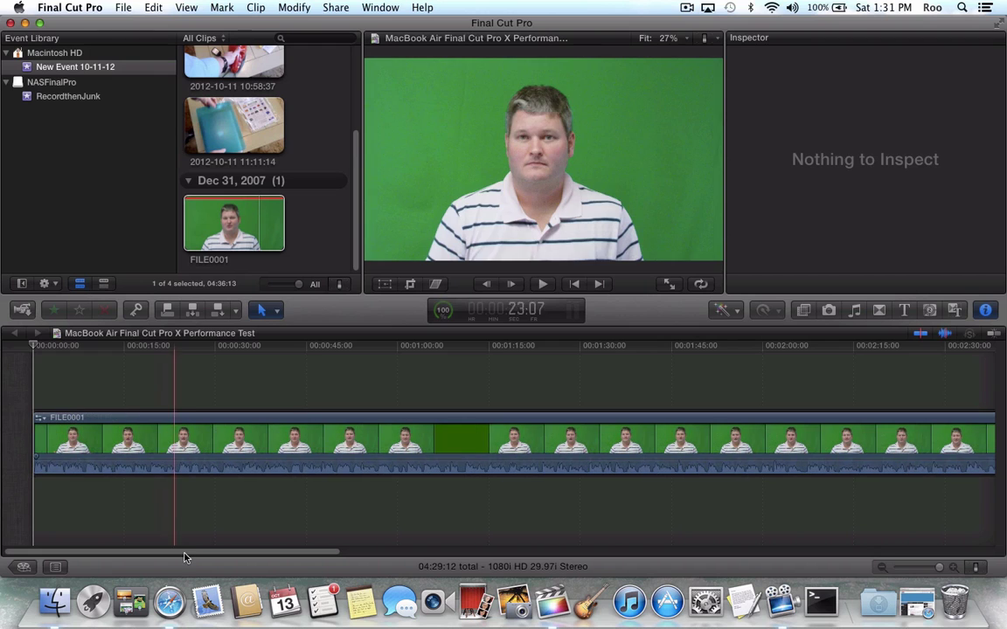
- Blade near the clip's end and delete the last five seconds, leaving 04:24:09
drag(192, 556, 545, 553)
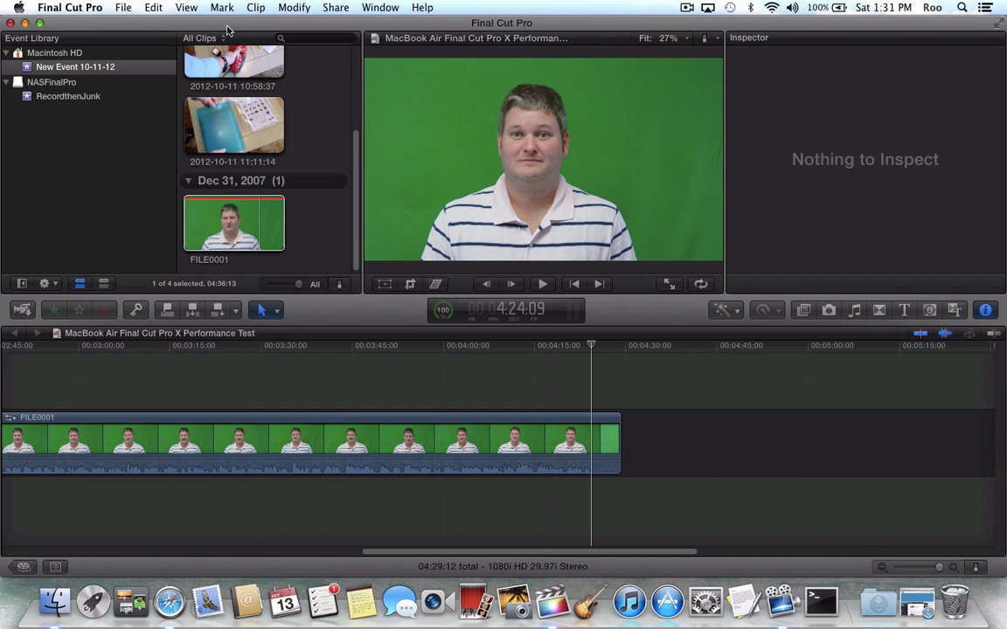
click(151, 7)
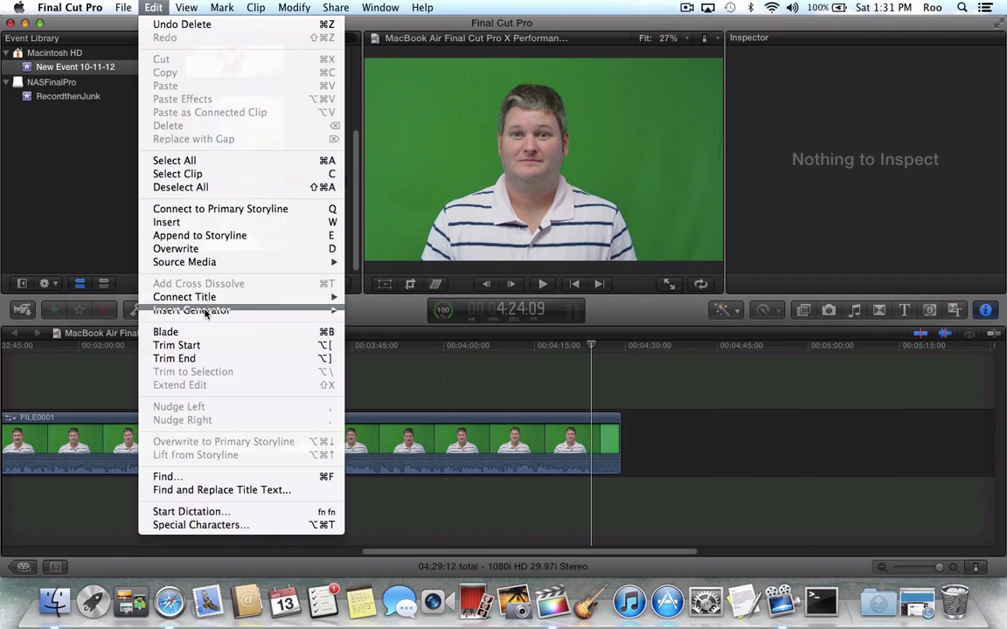
click(166, 333)
click(609, 442)
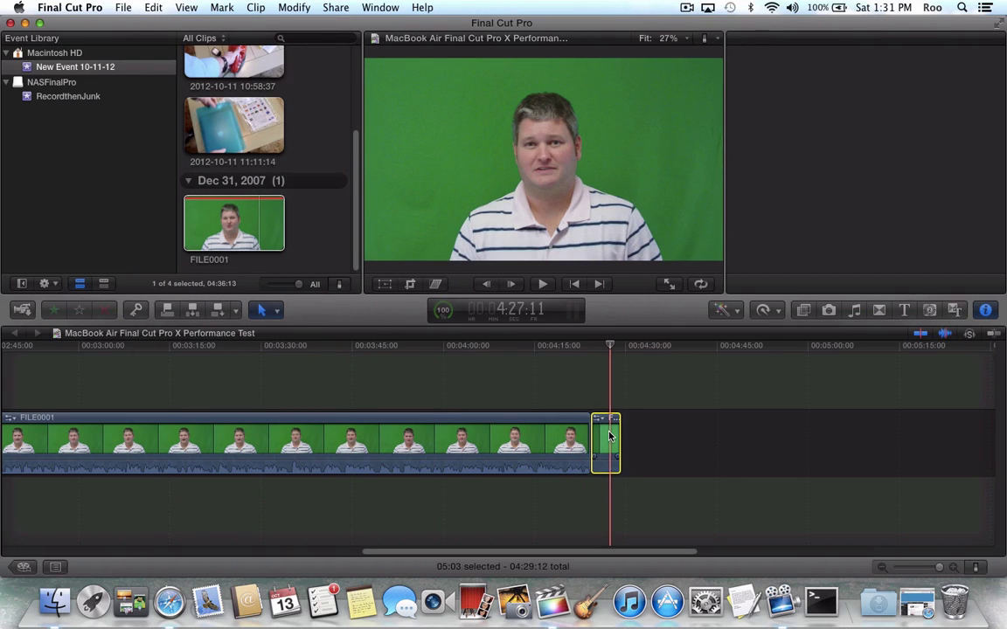
click(153, 7)
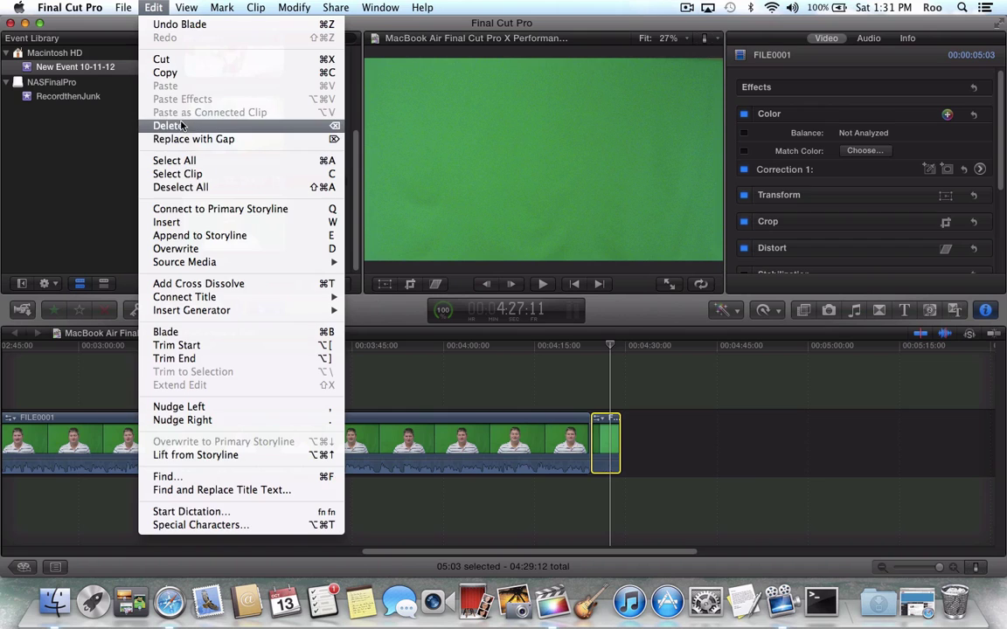
click(165, 114)
- Scroll the timeline to view the trimmed 04:24:09 FILE0001 clip
scroll(227, 510, left, 10)
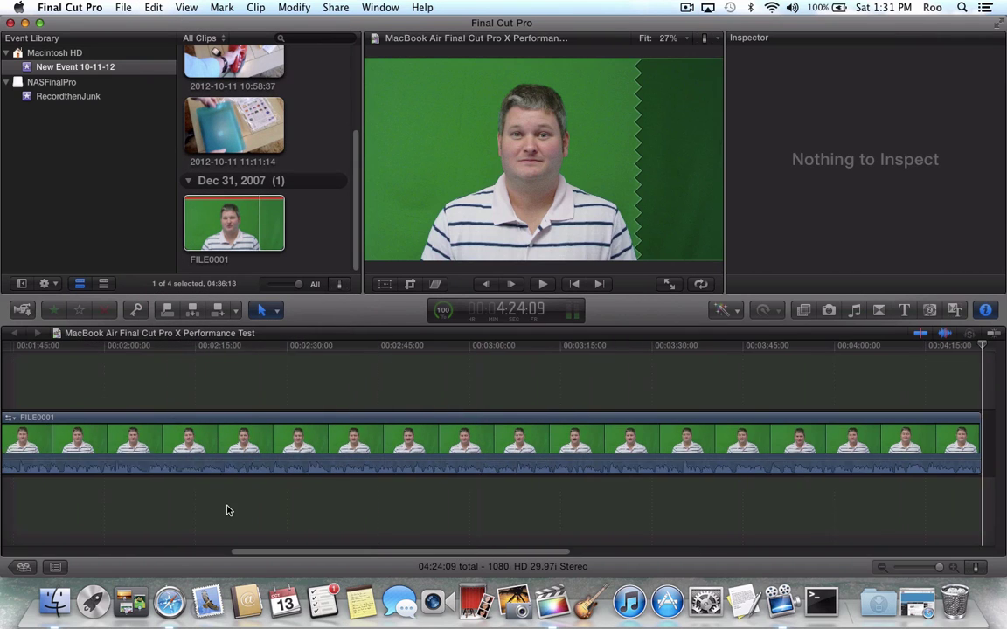
scroll(155, 518, left, 5)
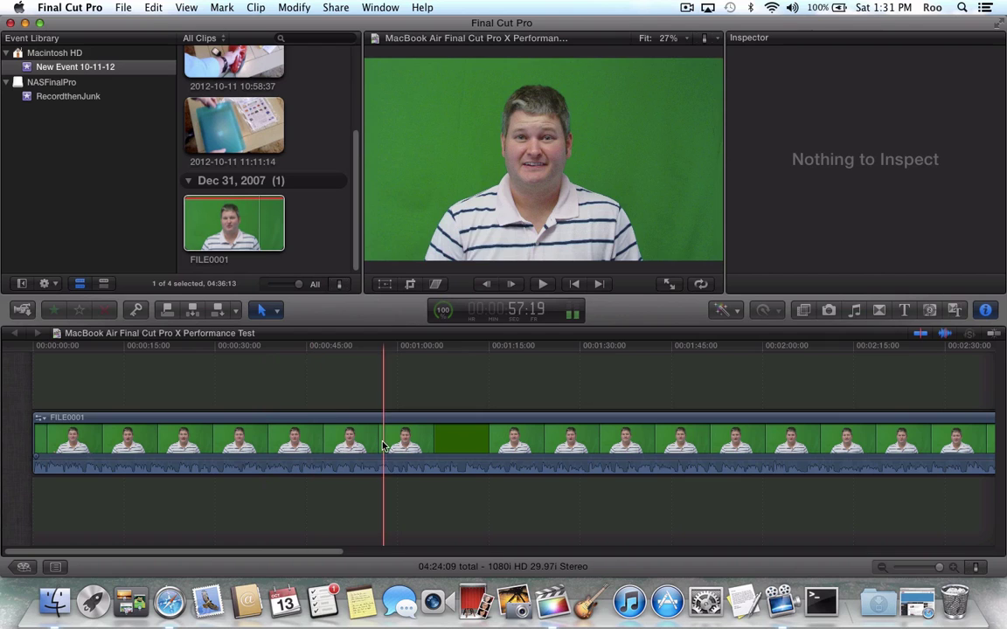
- Apply the Keyer effect from the Keying category to FILE0001, removing the green backdrop
click(804, 311)
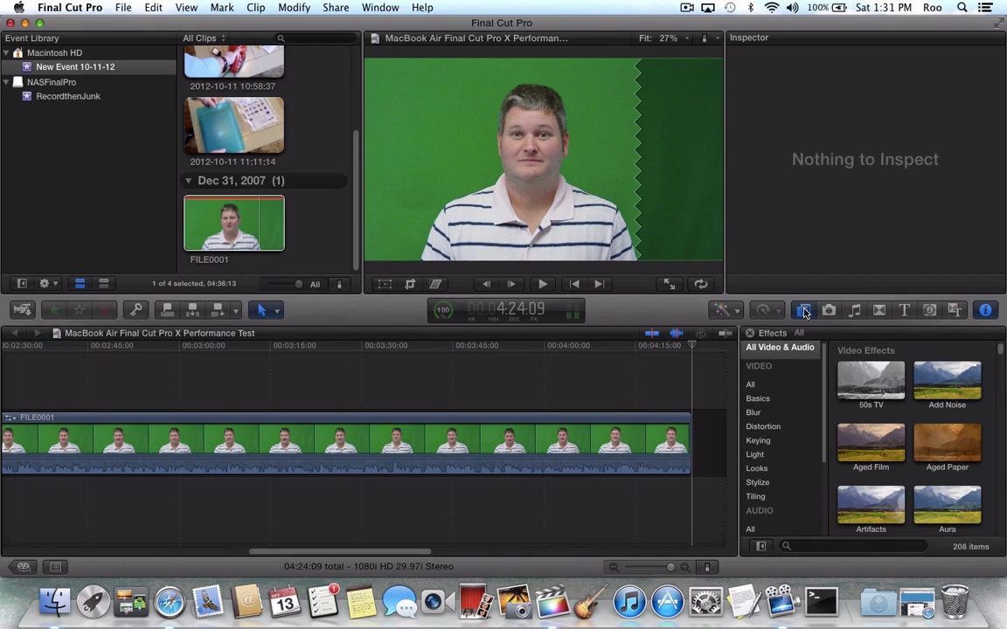
click(757, 441)
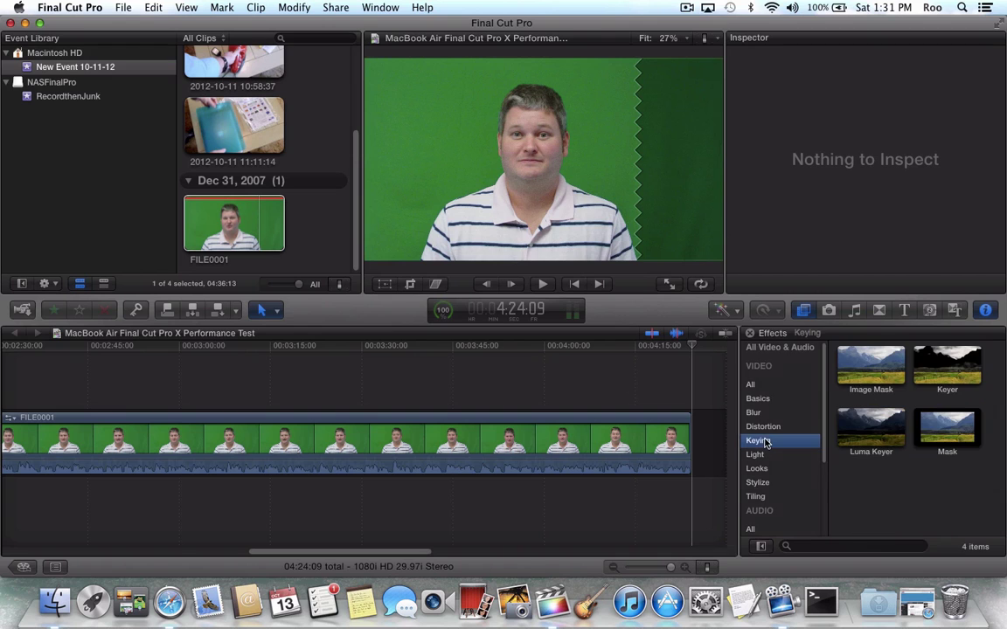
drag(947, 365, 443, 441)
scroll(373, 497, left, 10)
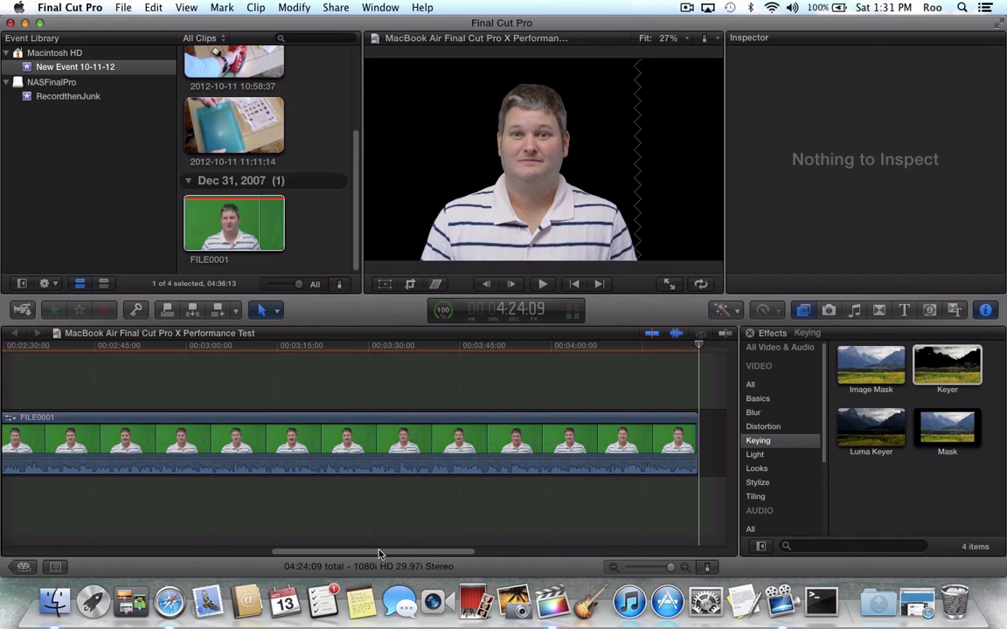
drag(221, 552, 120, 557)
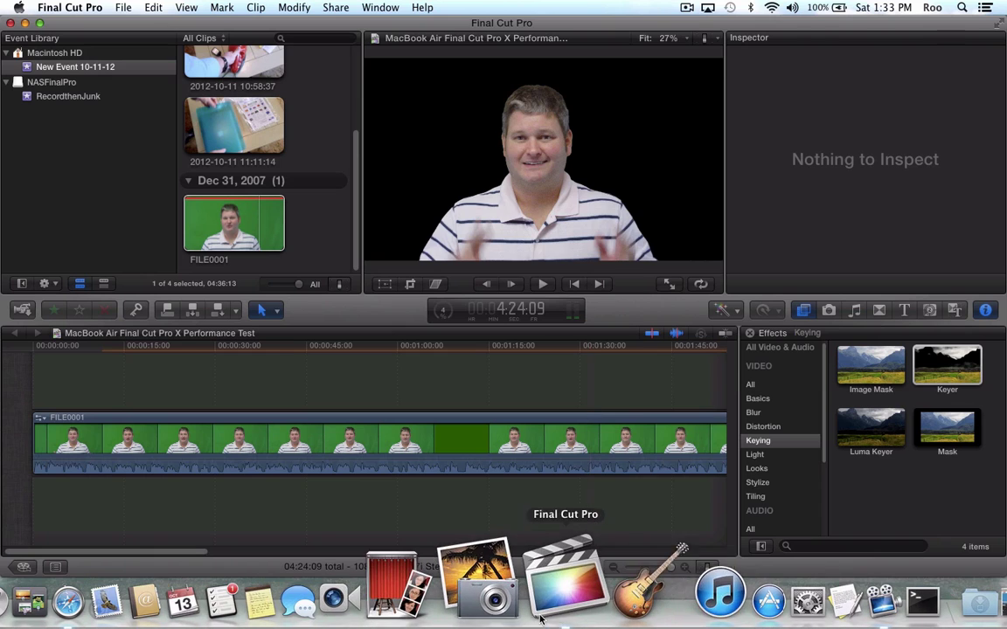
- Launch iPhoto, show the library's Events, and move its window to the lower right
click(513, 619)
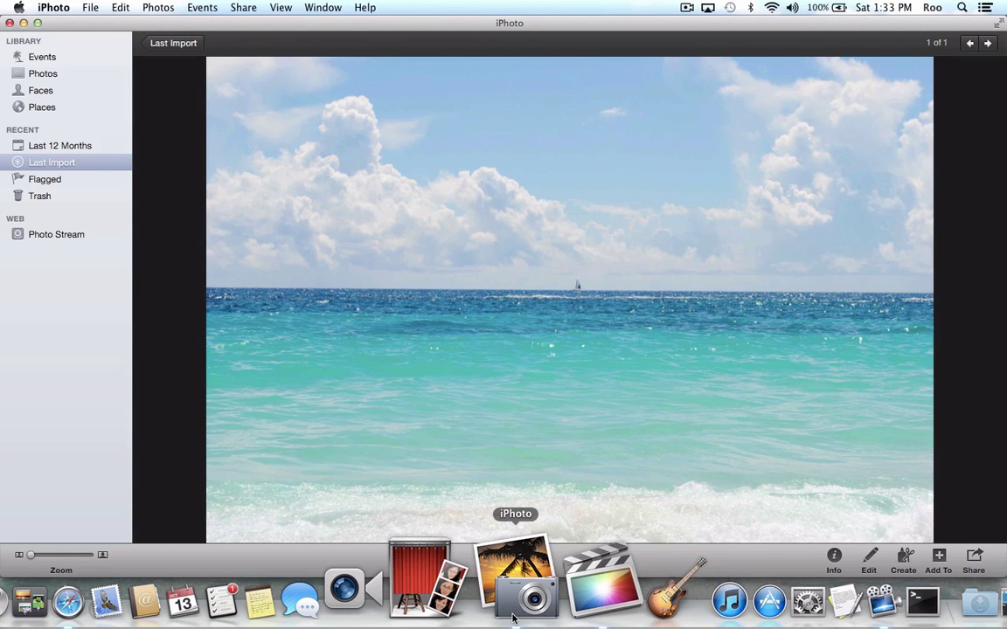
click(44, 58)
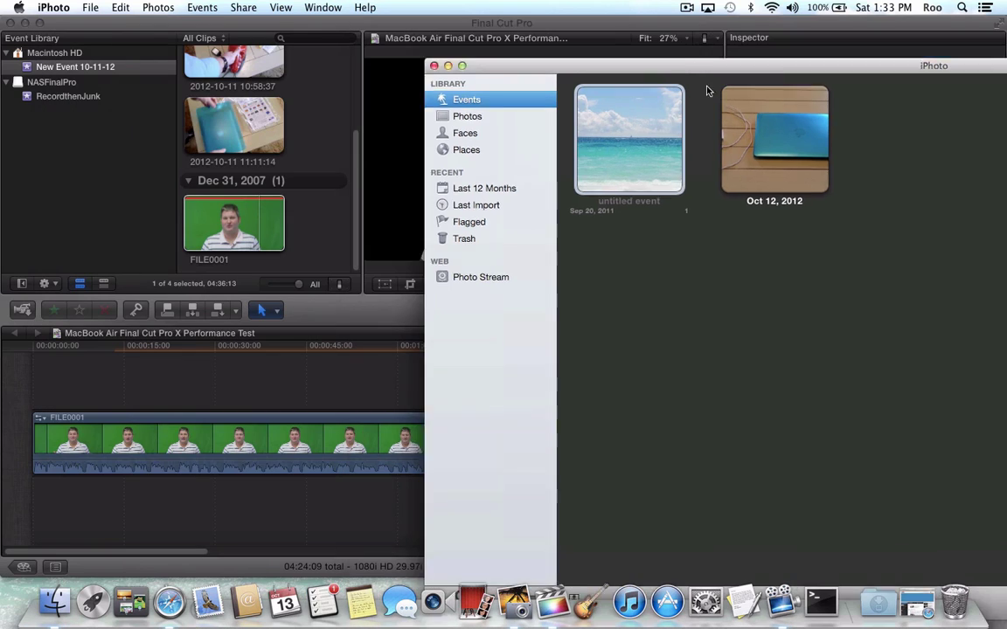
drag(708, 91, 876, 304)
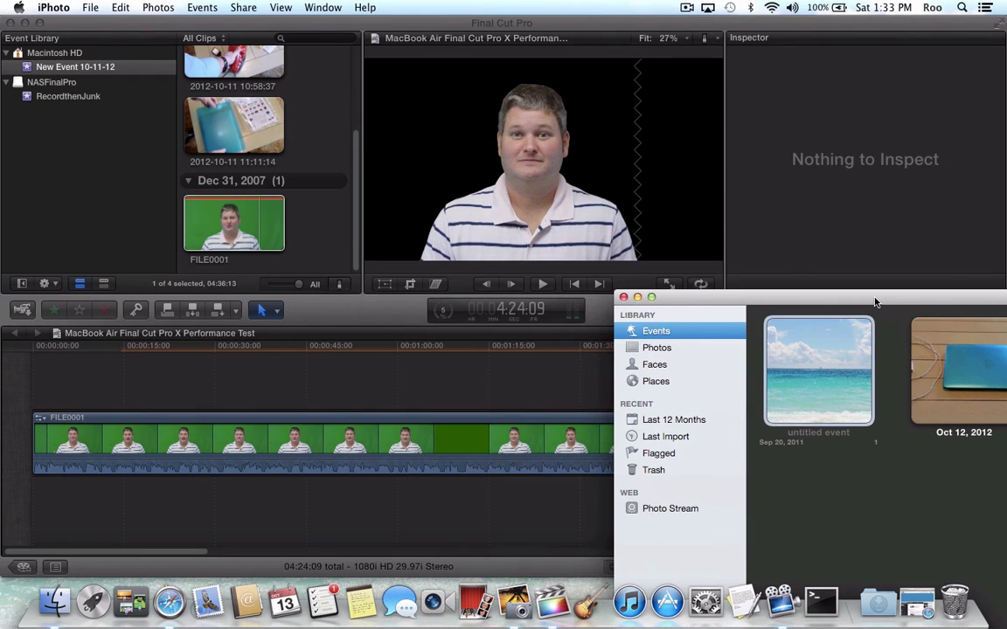
- Add the beach photo DSC_0423 to the timeline beneath FILE0001, back in Final Cut Pro
drag(827, 355, 35, 520)
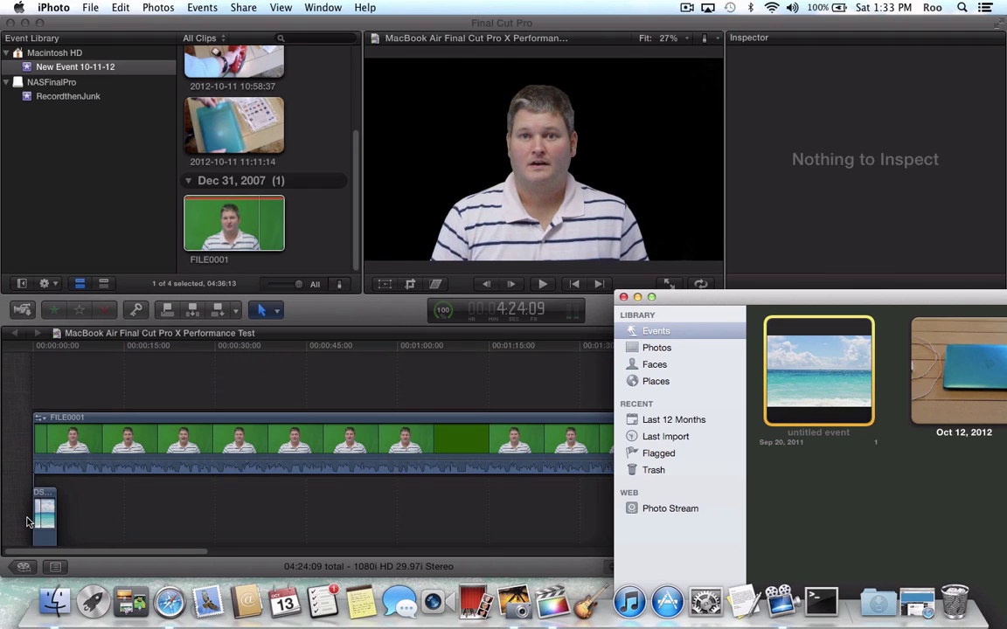
click(47, 380)
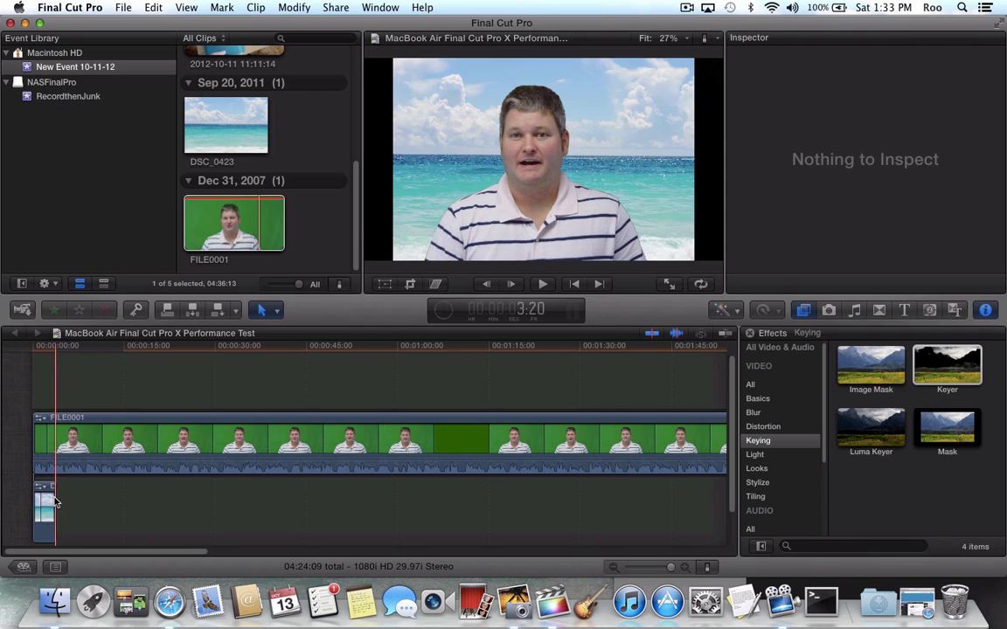
- Stretch DSC_0423 to the end of FILE0001 and fit the 04:24:14 project in view
drag(55, 500, 94, 530)
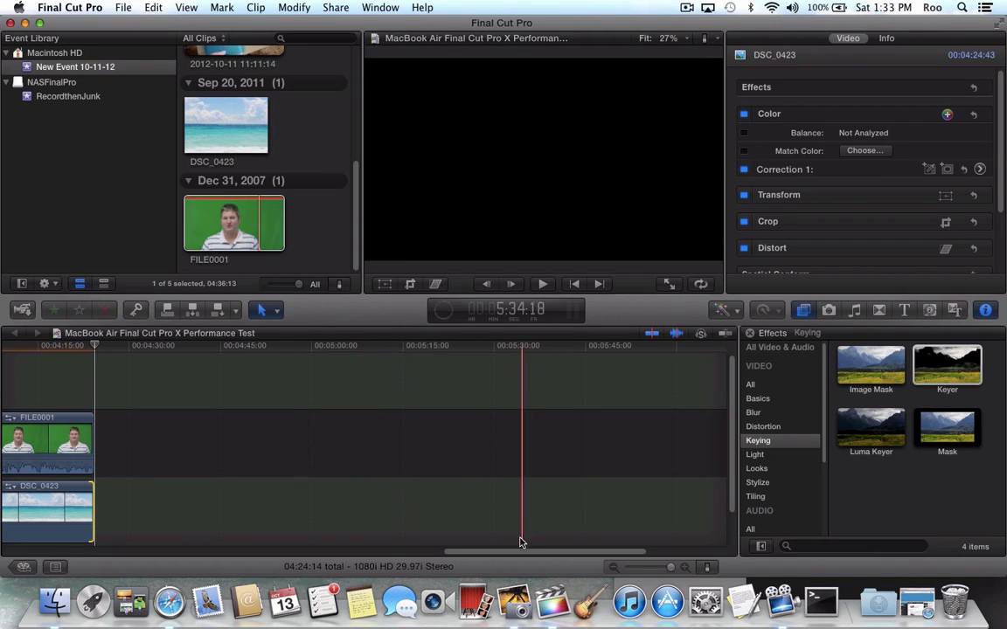
key(shift+z)
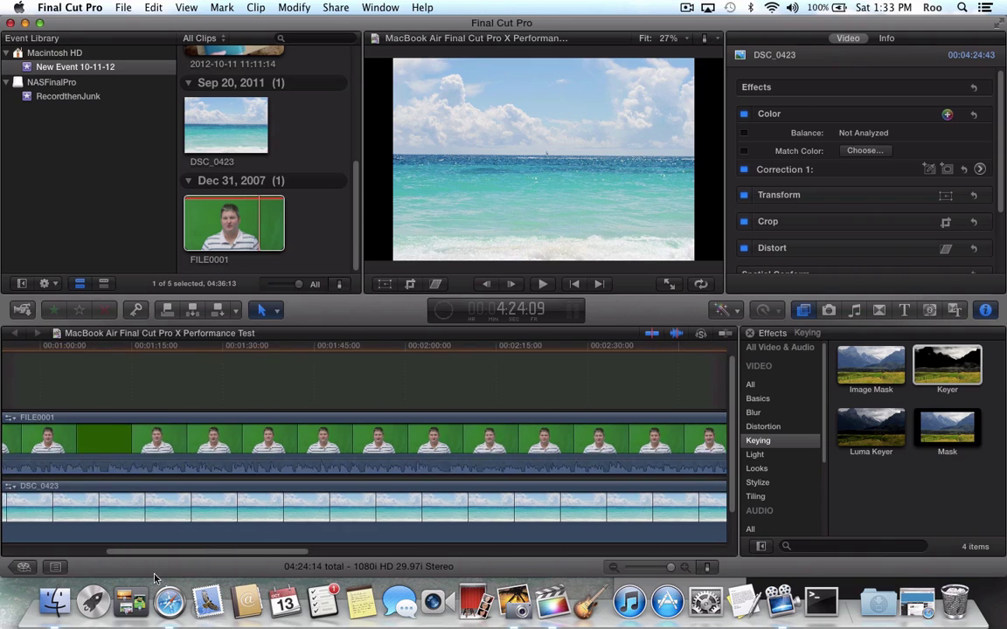
scroll(120, 489, left, 10)
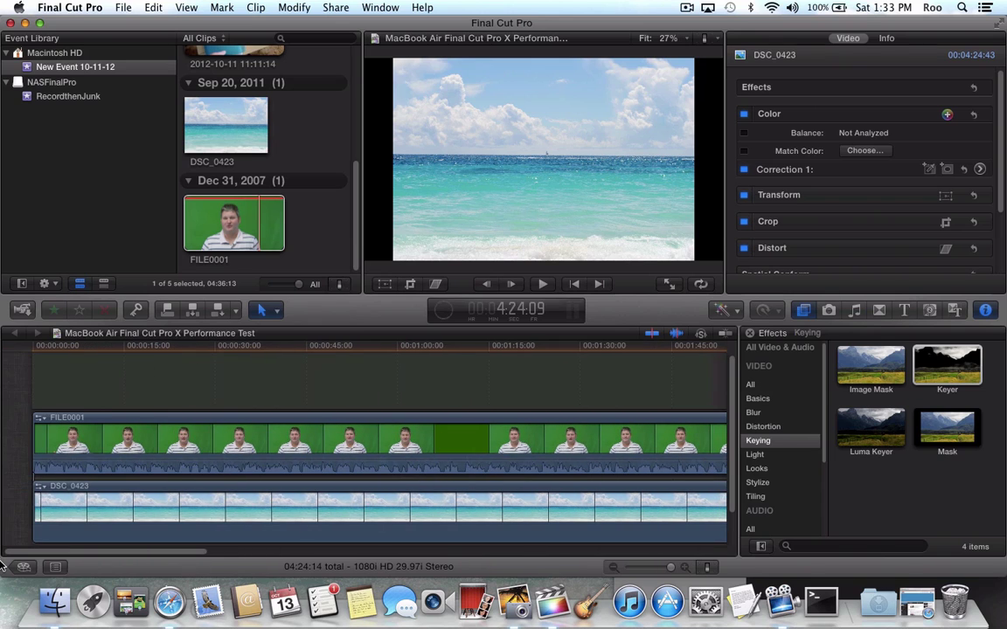
- Scale DSC_0423 with Transform to fill the frame without black bars, then play the composite
click(84, 403)
click(94, 500)
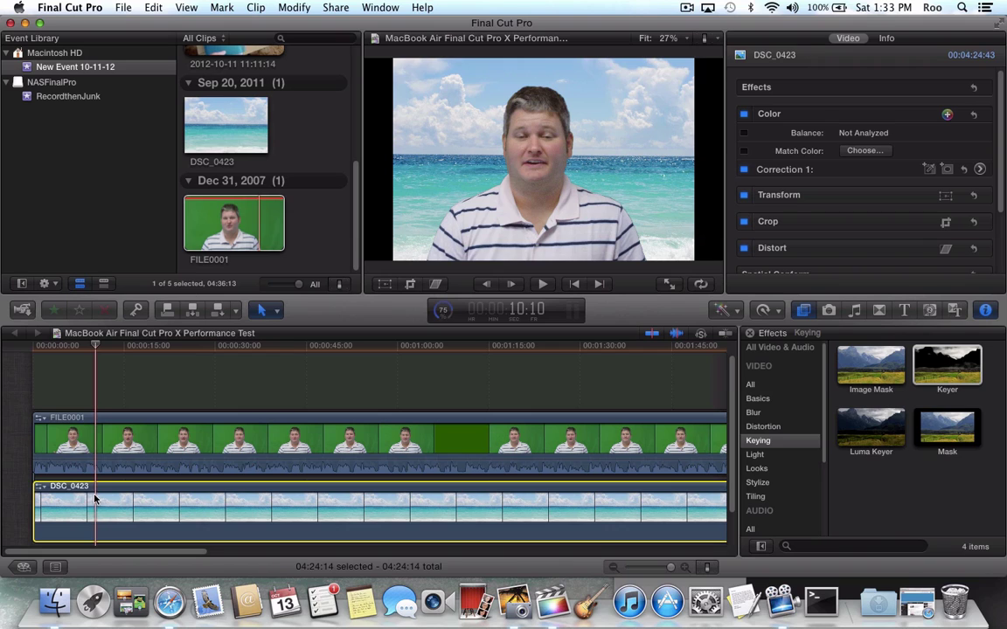
click(945, 195)
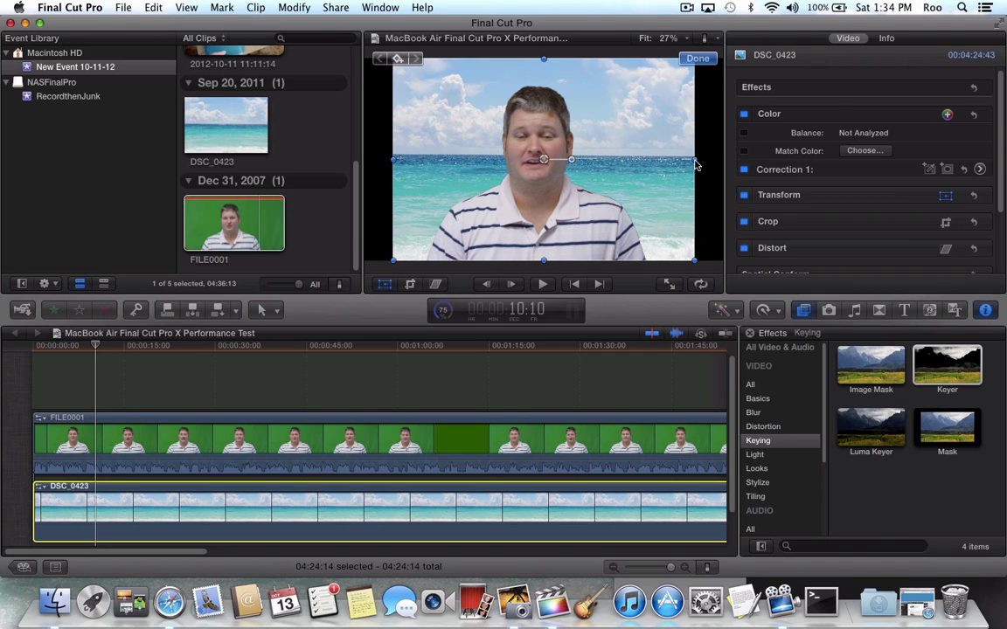
drag(694, 159, 725, 163)
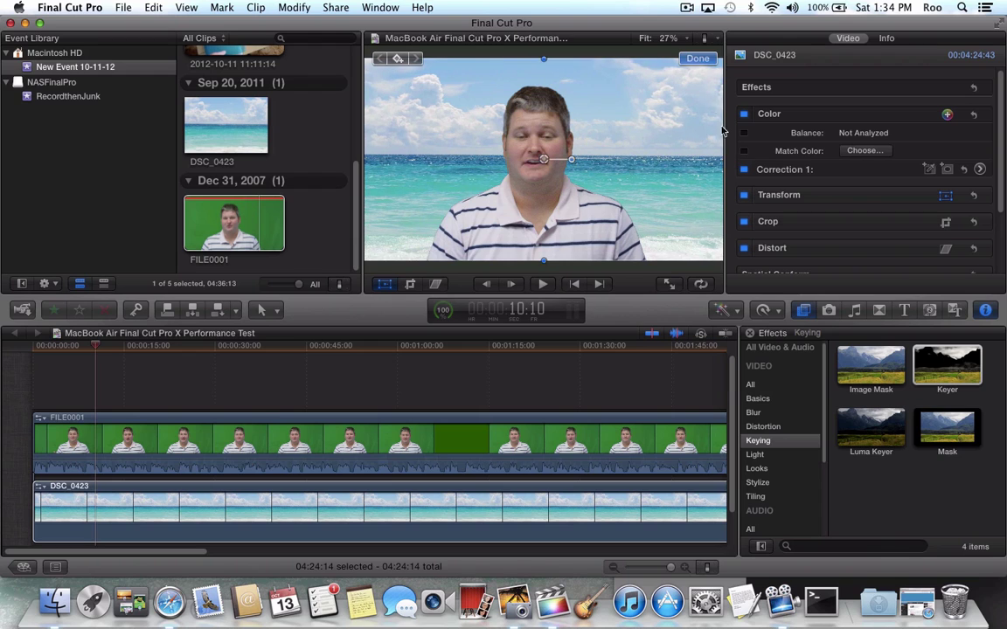
click(697, 59)
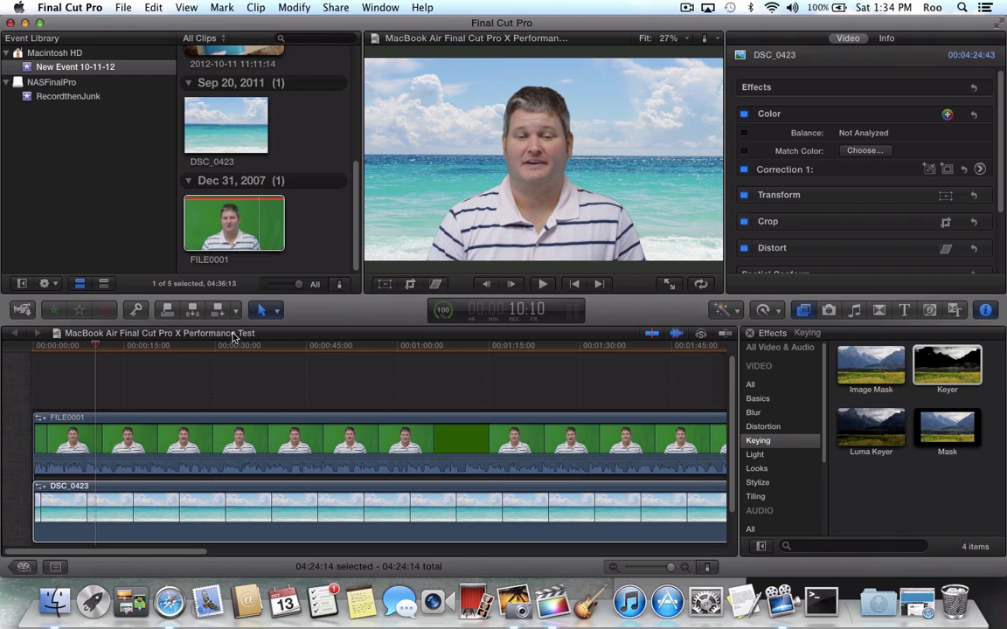
key(space)
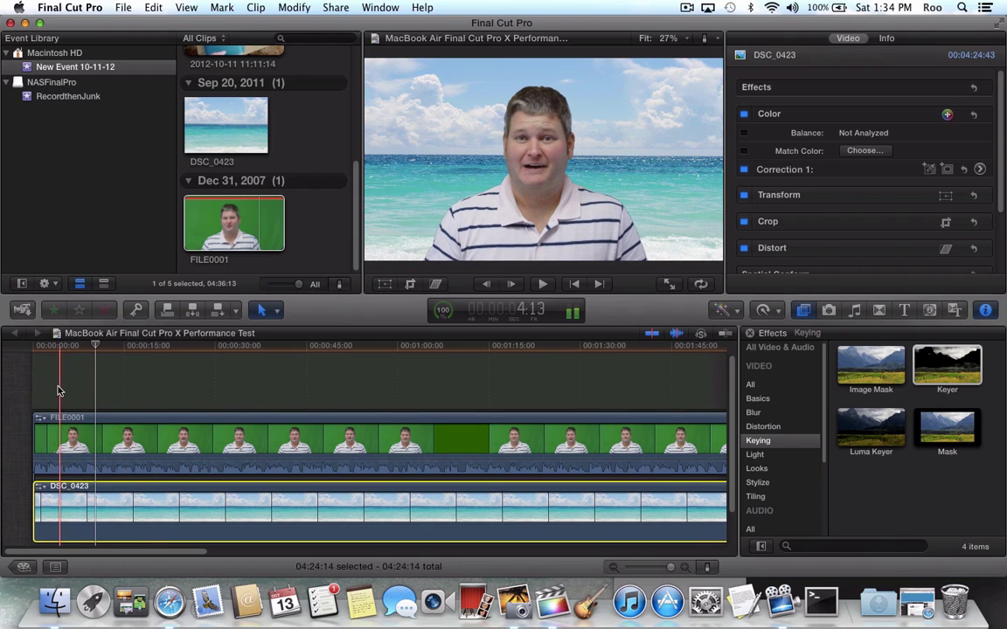
click(56, 391)
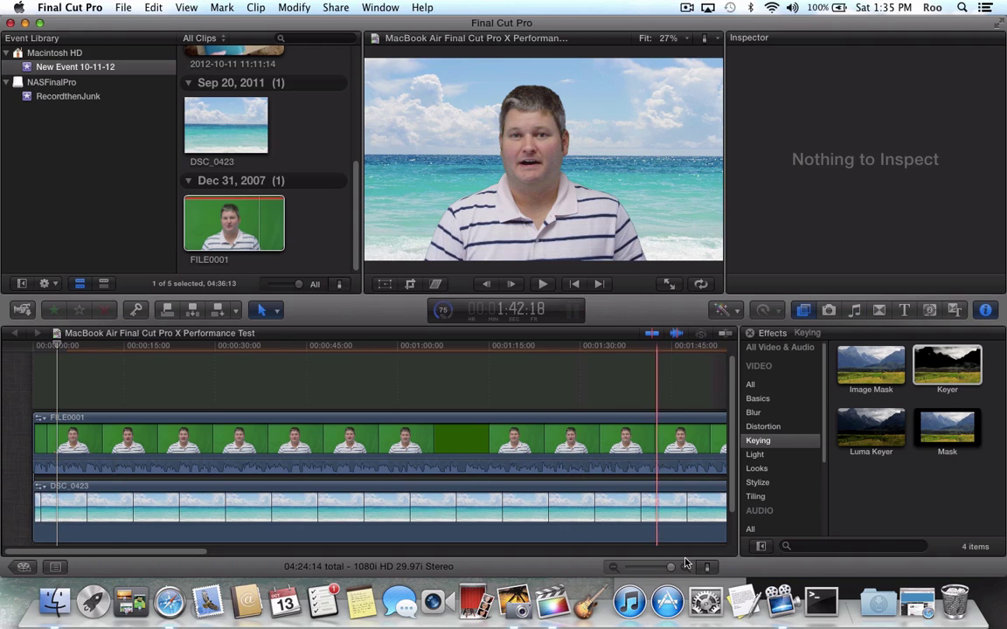
- Zoom the timeline out to show the keyed FILE0001 above the full-length DSC_0423
drag(670, 569, 647, 571)
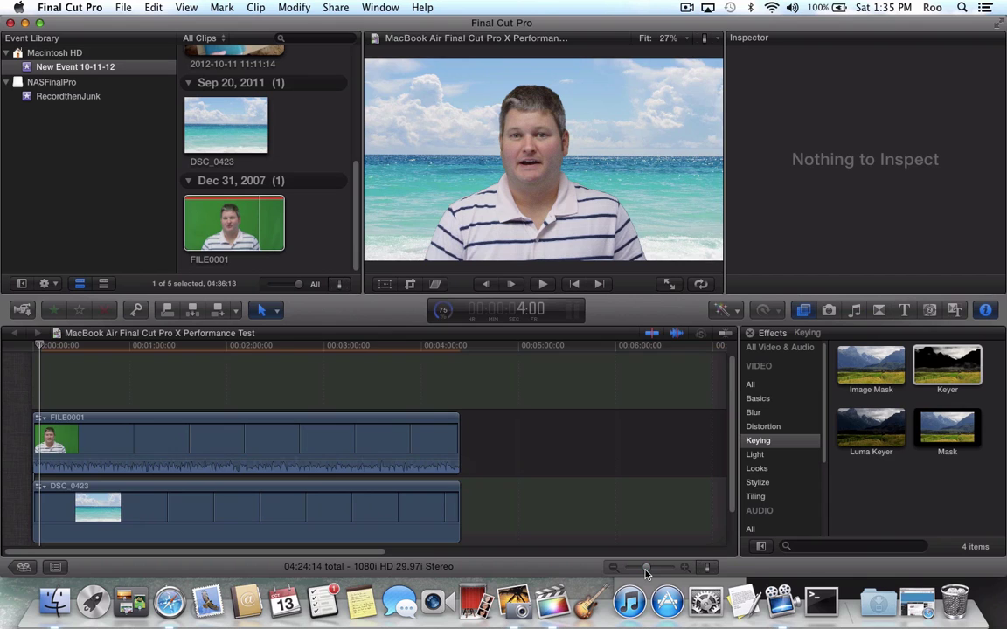